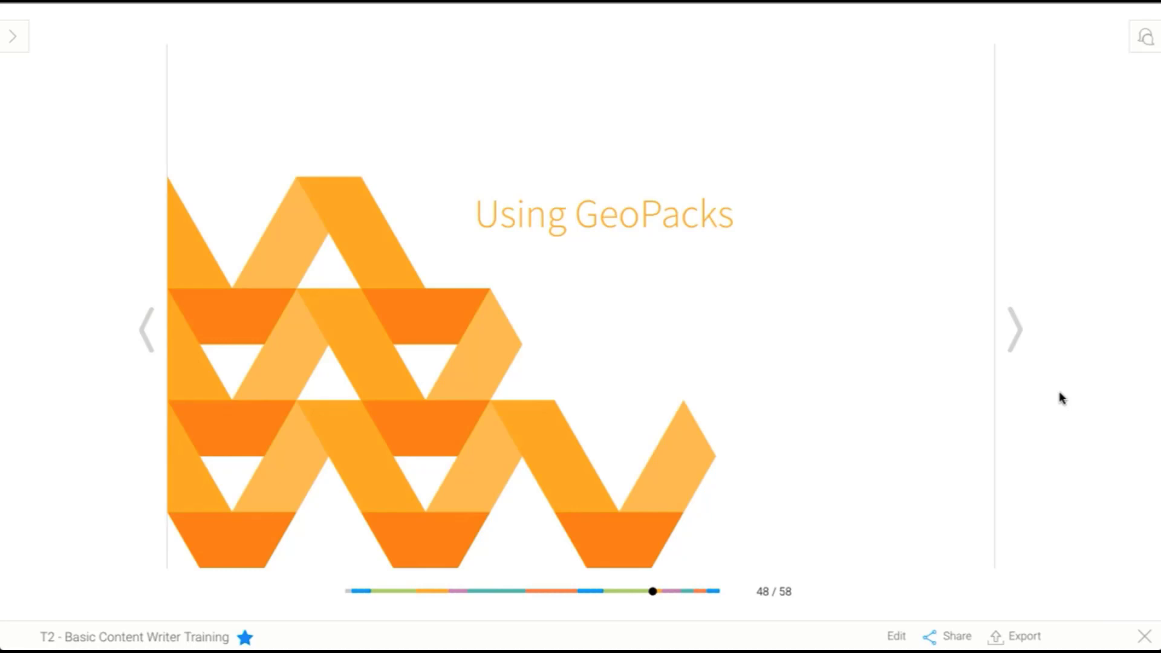
Step: View the GeoPack Fields slide, close the training storyboard and create a new report from the Ski Team view
click(1015, 340)
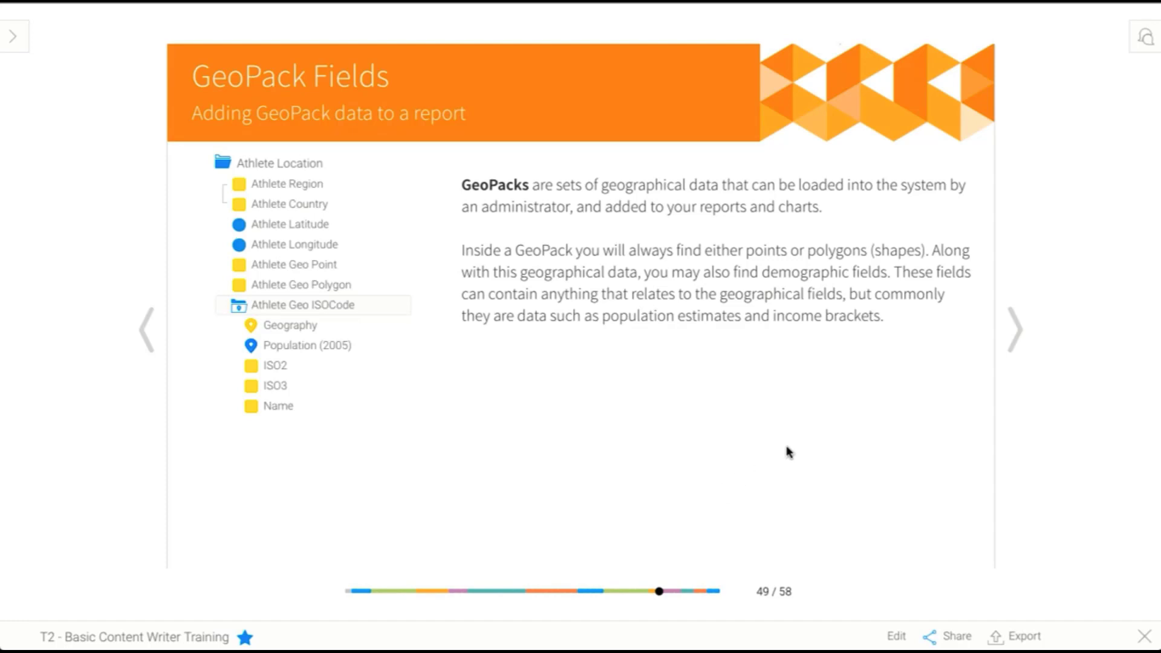
click(1145, 636)
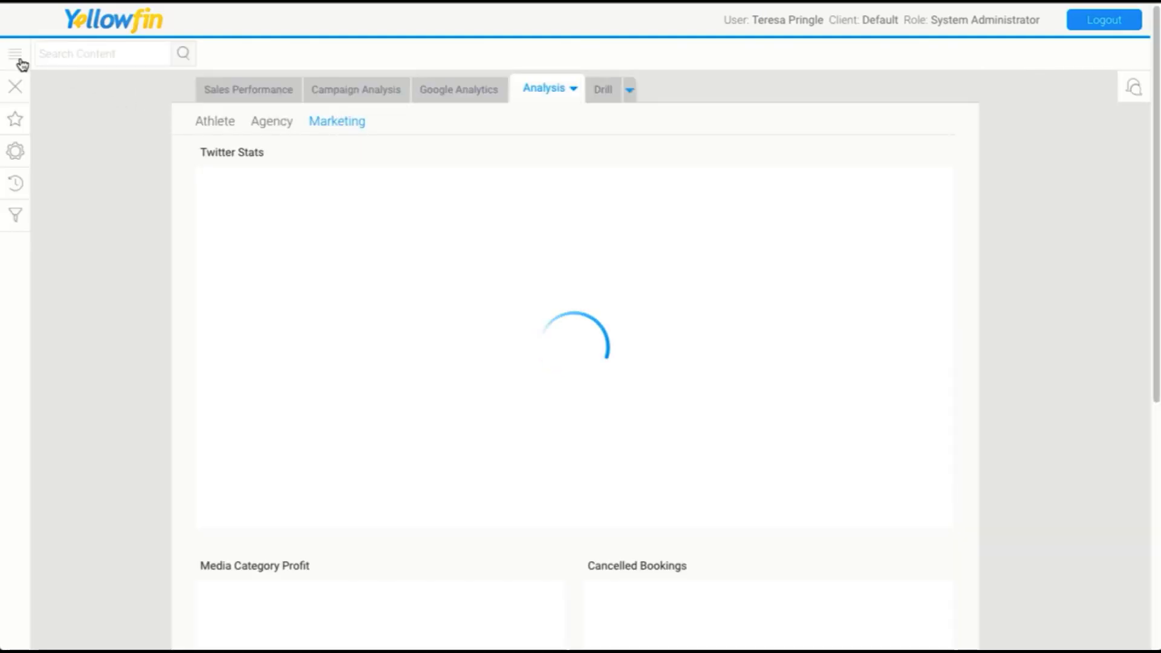
click(19, 58)
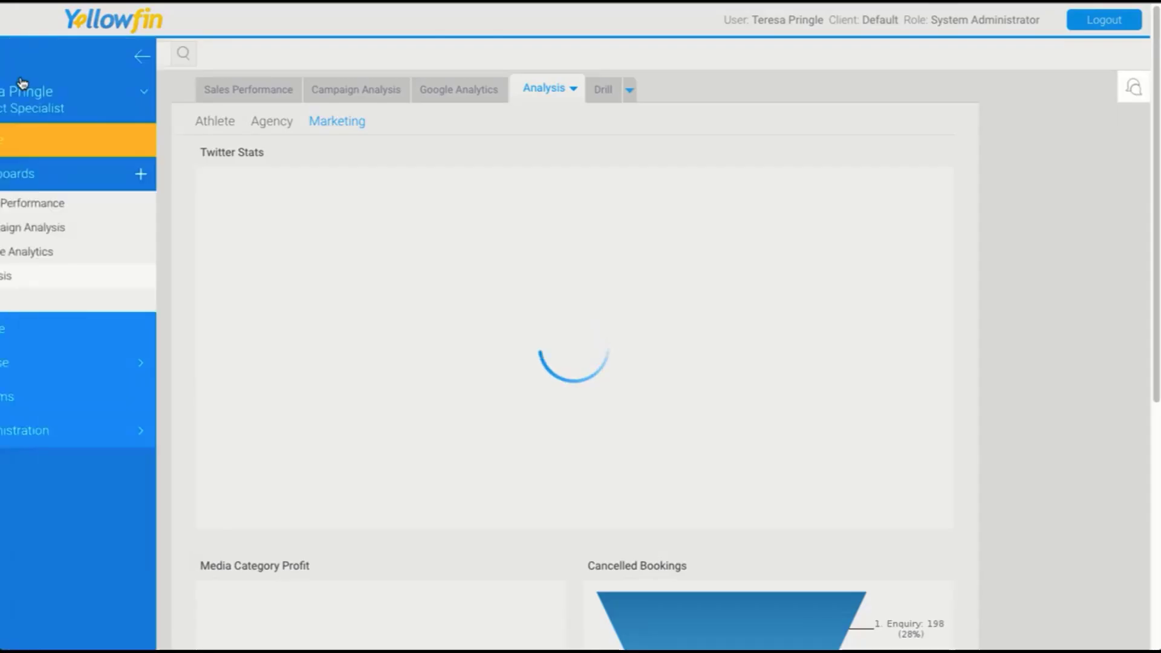
click(27, 143)
click(216, 238)
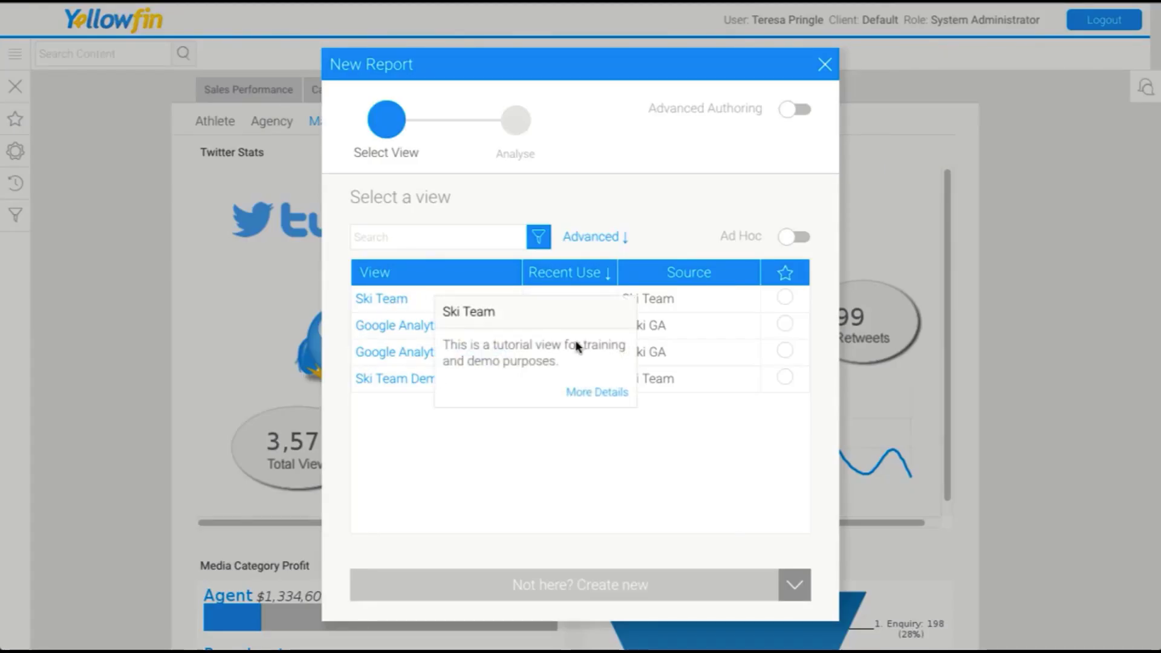
click(577, 346)
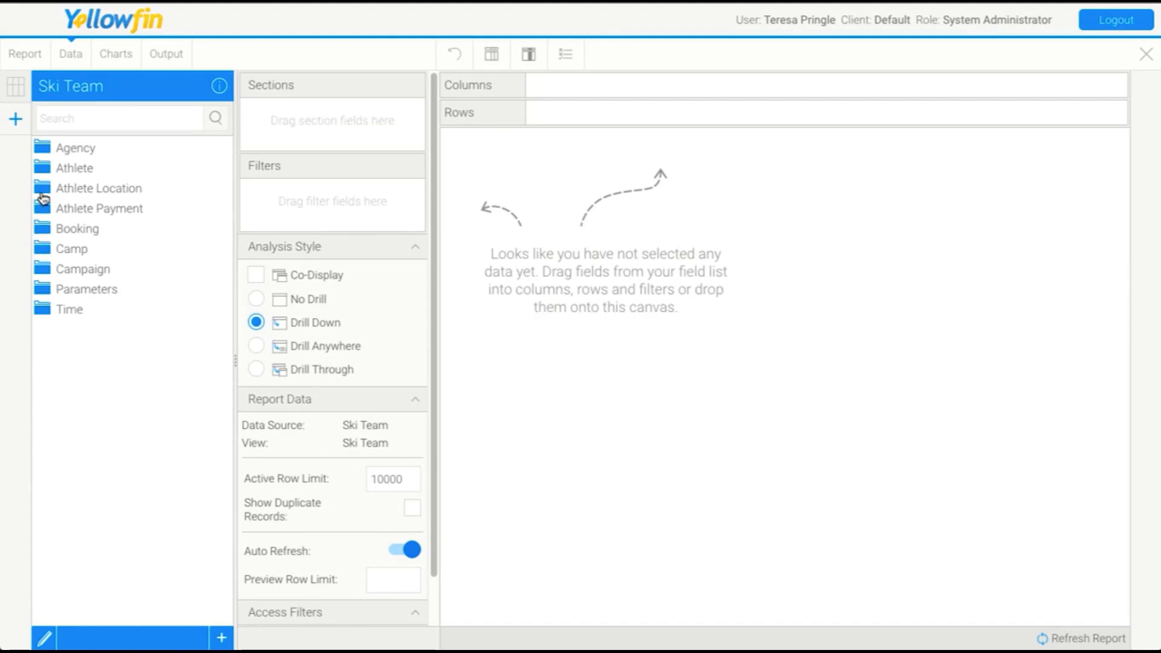
Step: Add Name, Geography and Population (2005) as report columns from the Athlete Geo ISOCode GeoPack in Athlete Location, in that order
click(43, 188)
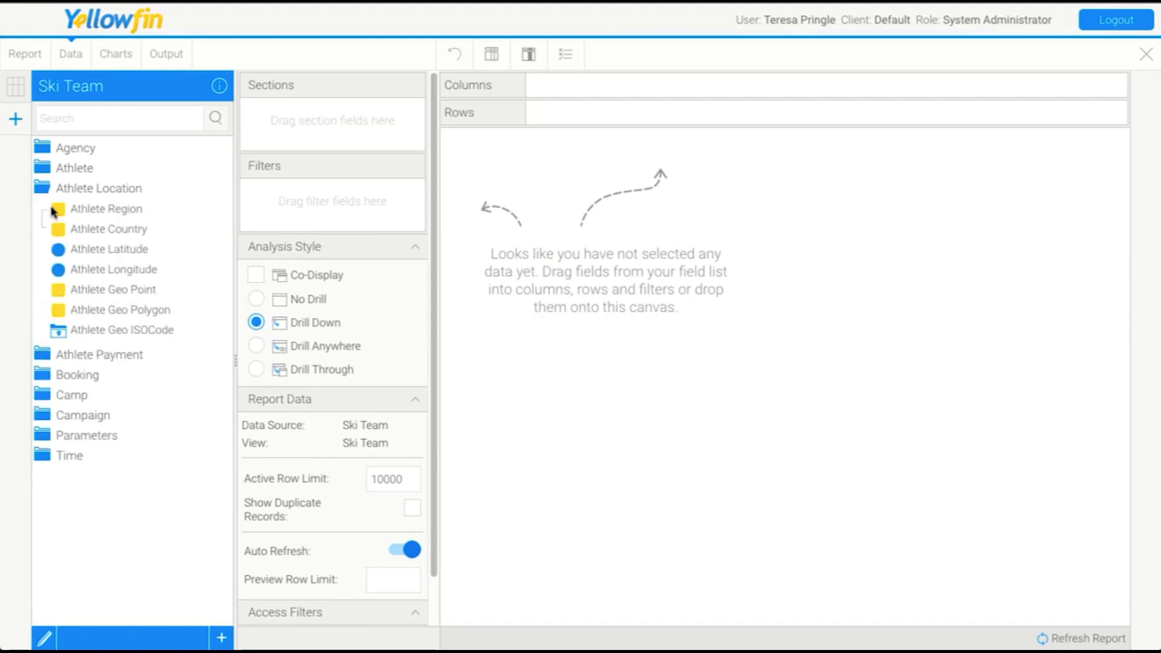
click(77, 331)
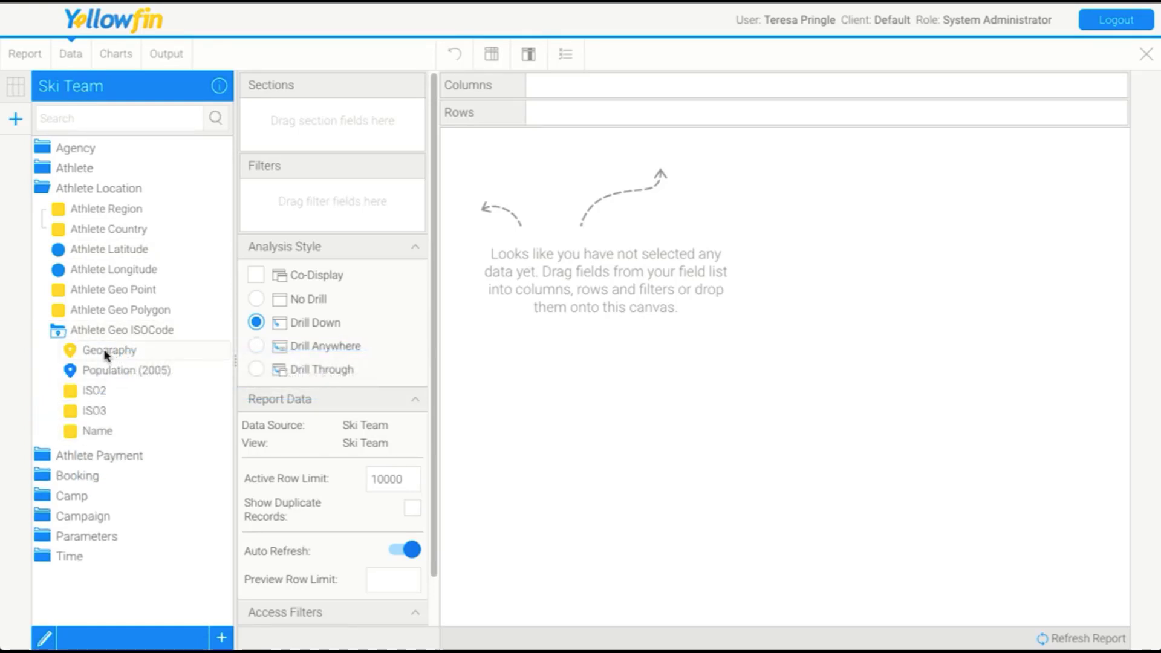
drag(105, 355, 574, 251)
drag(93, 370, 659, 296)
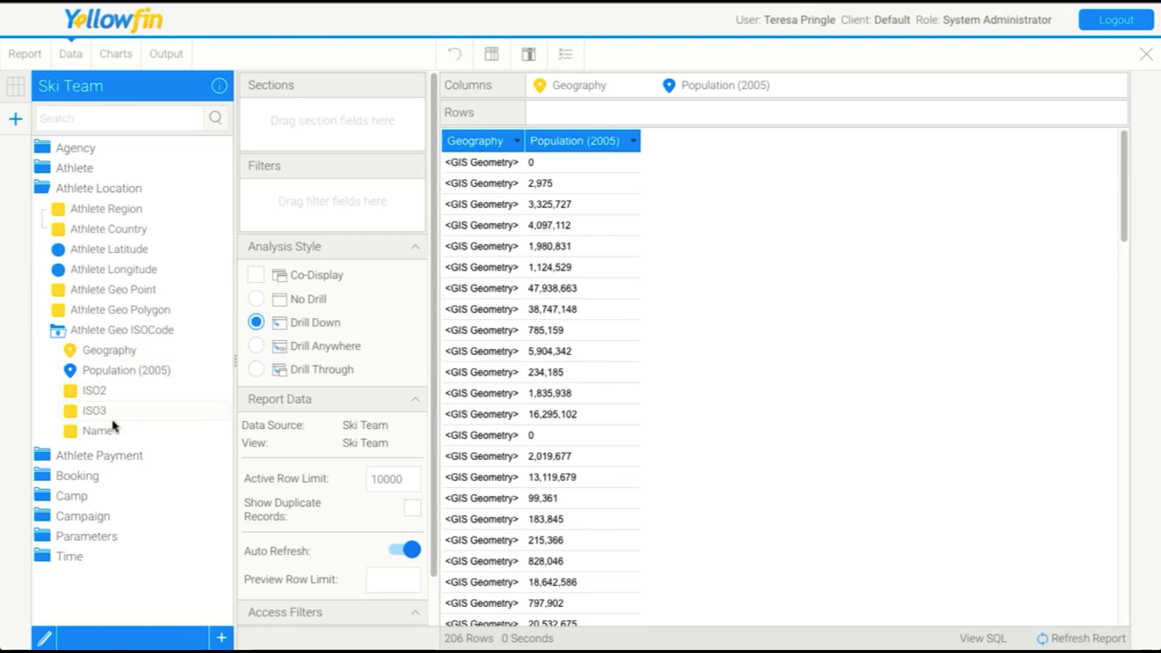
drag(114, 427, 472, 391)
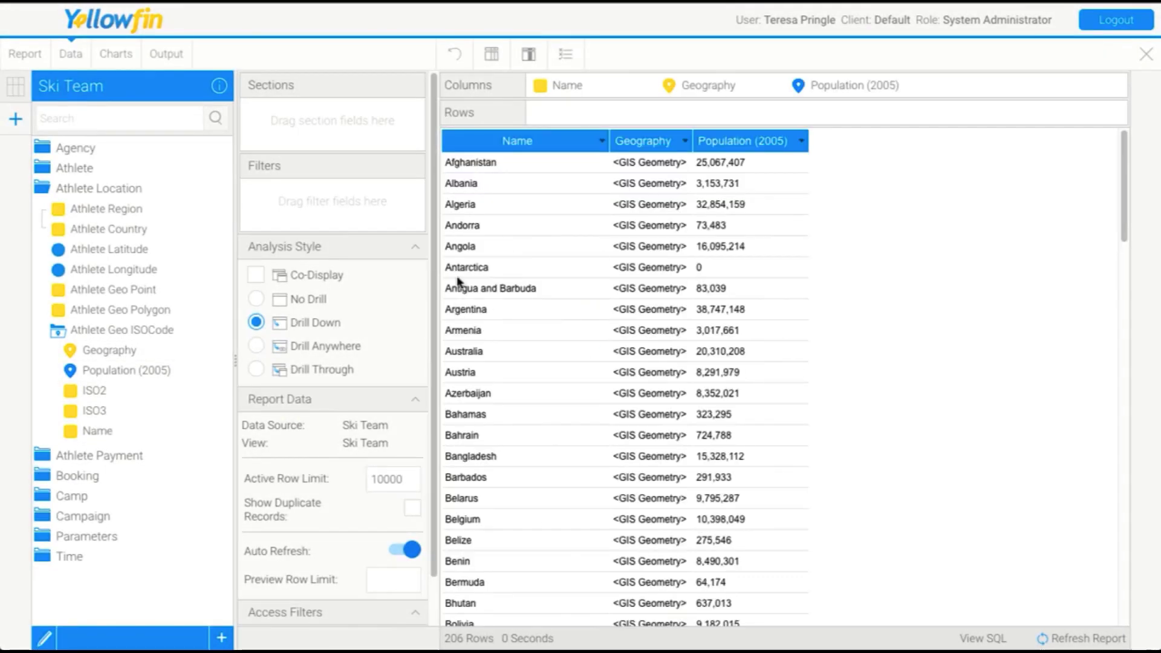
Step: Add Invoiced Amount from Athlete Payment as the last column and hide the Geography column in the table
click(45, 456)
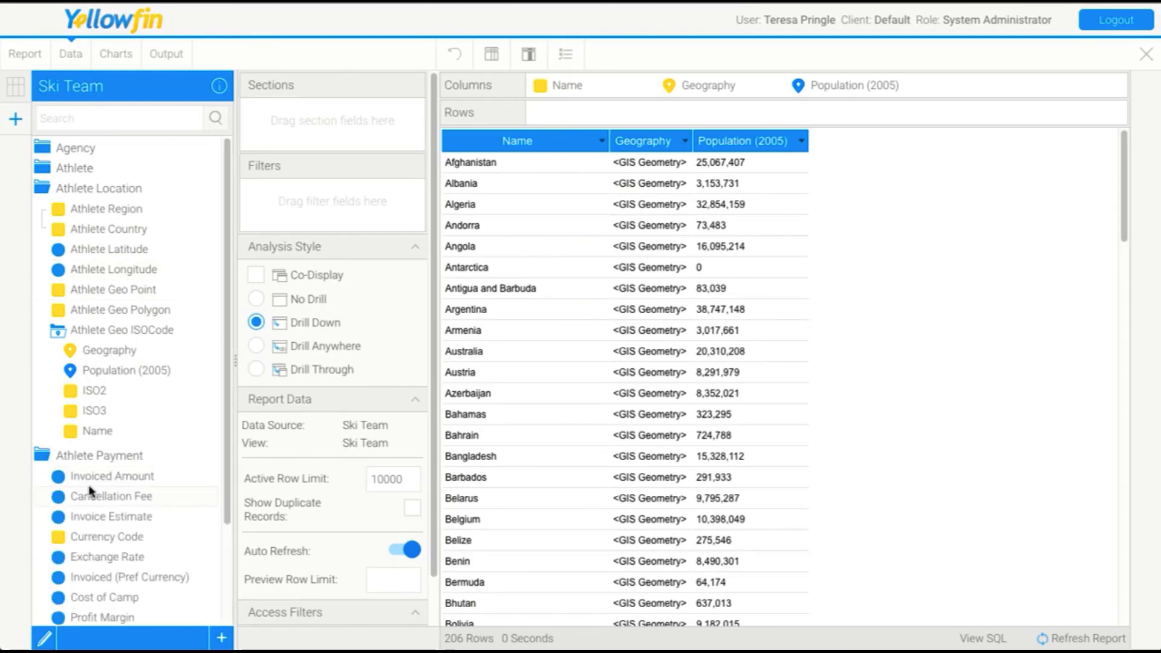
drag(91, 478, 886, 335)
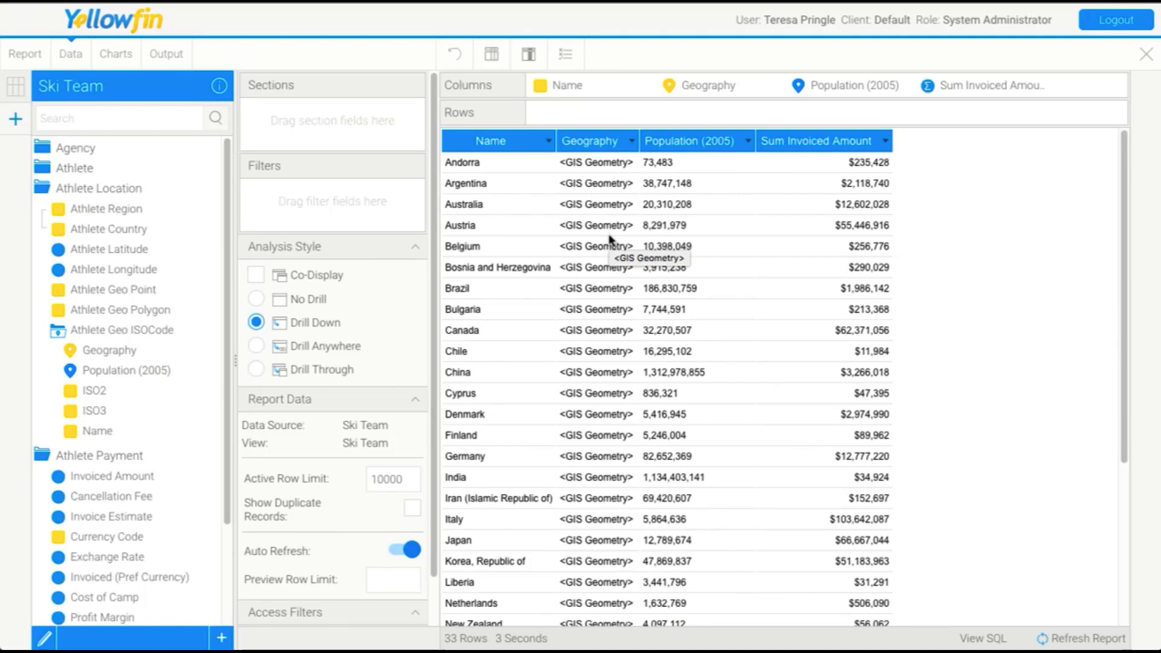
click(632, 141)
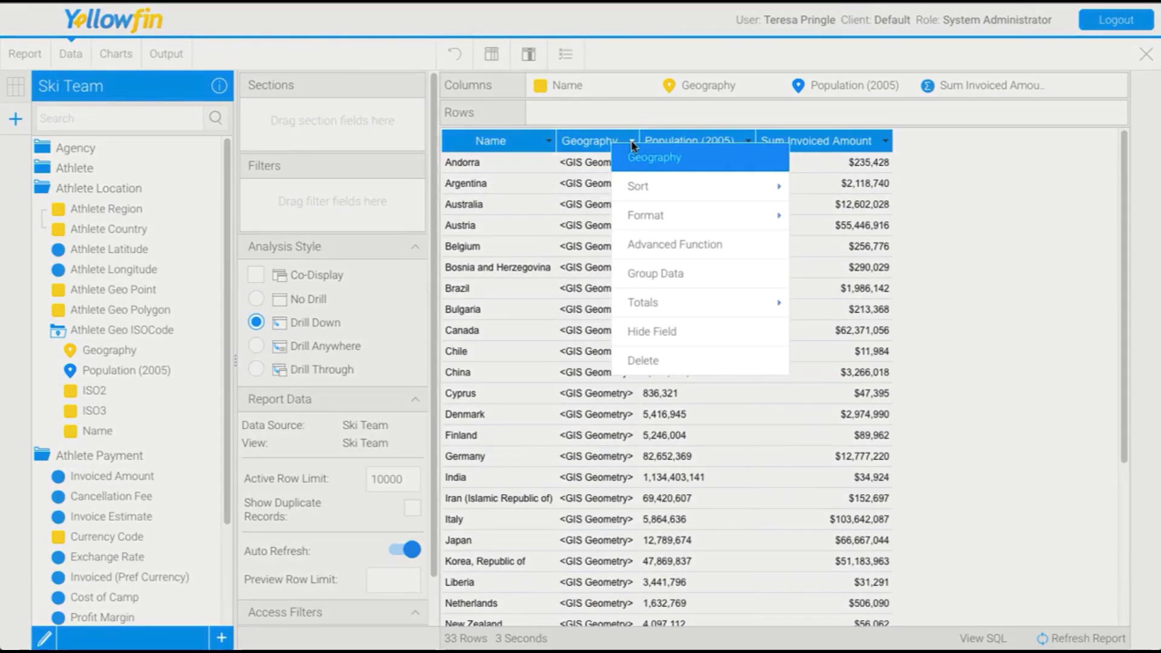
click(657, 342)
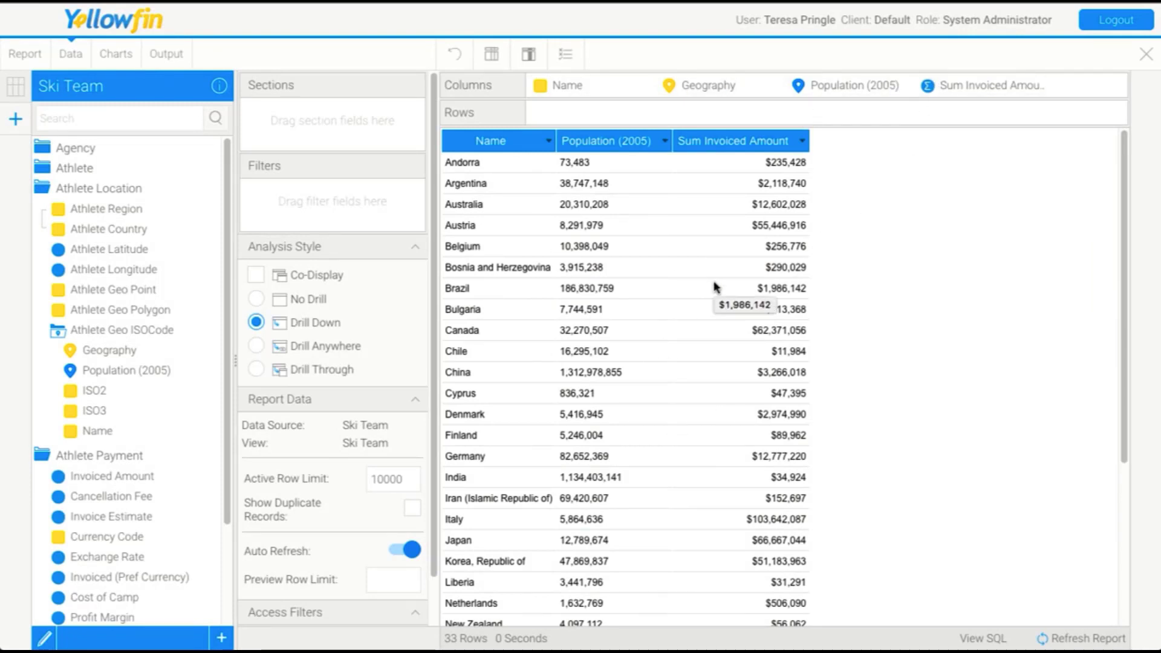
Step: Create an auto chart with Geography on the horizontal axis and Sum Invoiced Amount as the colour, and inspect the map's country values
click(116, 53)
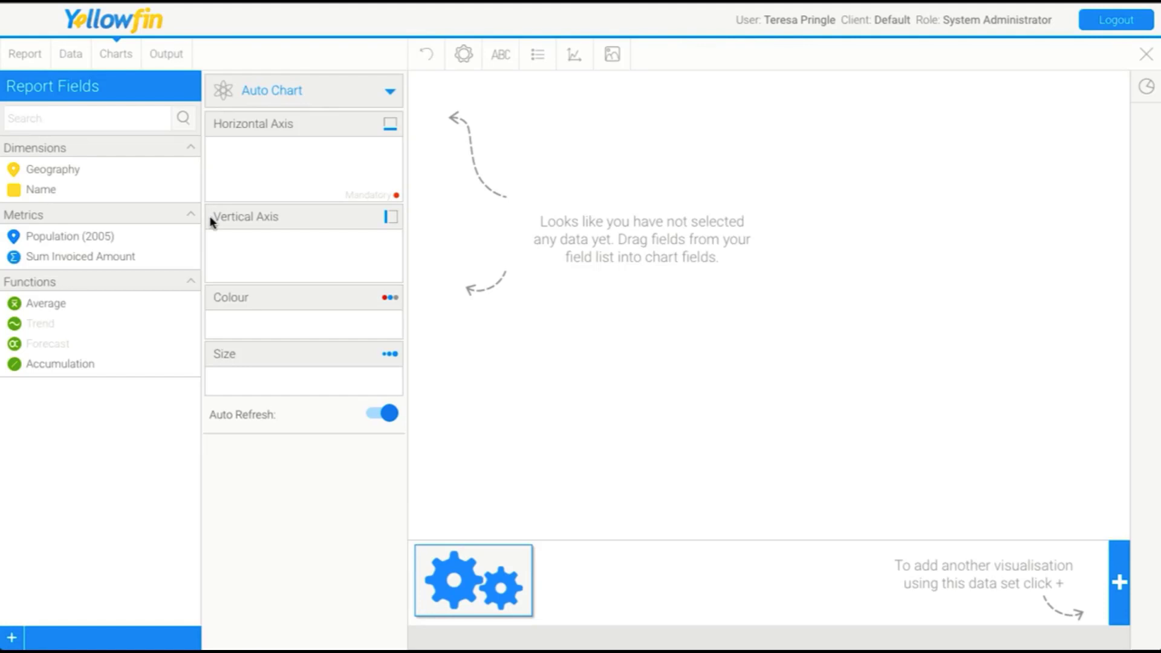
drag(31, 172, 255, 167)
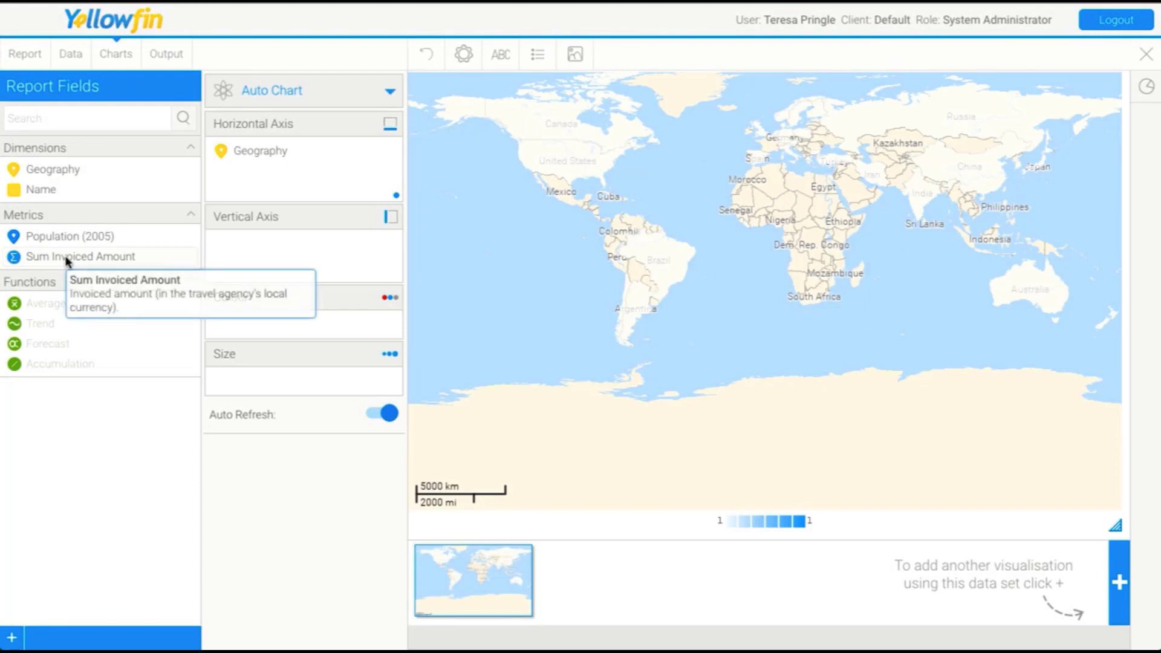
drag(67, 262, 255, 252)
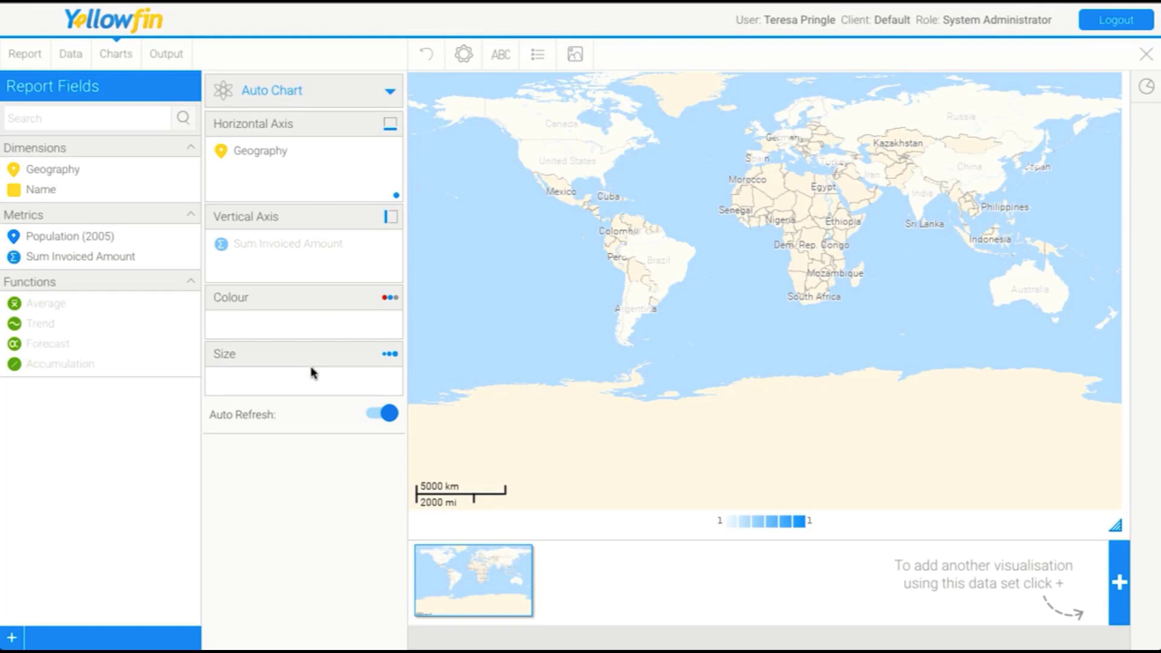
drag(306, 252, 315, 326)
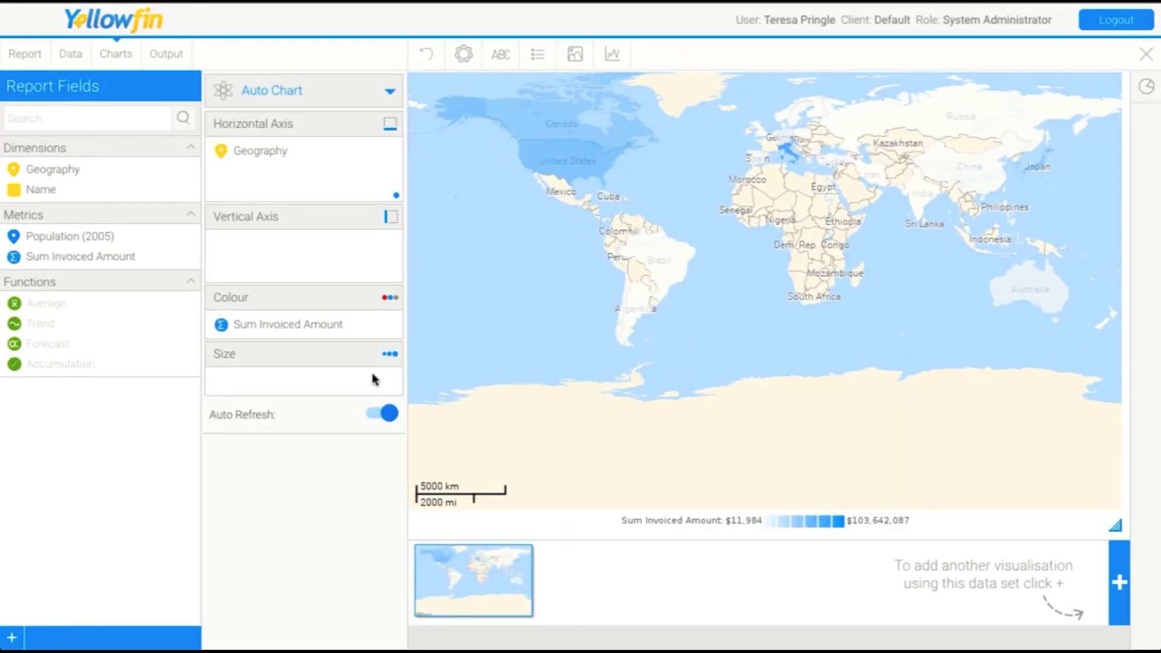
mouse_move(565, 131)
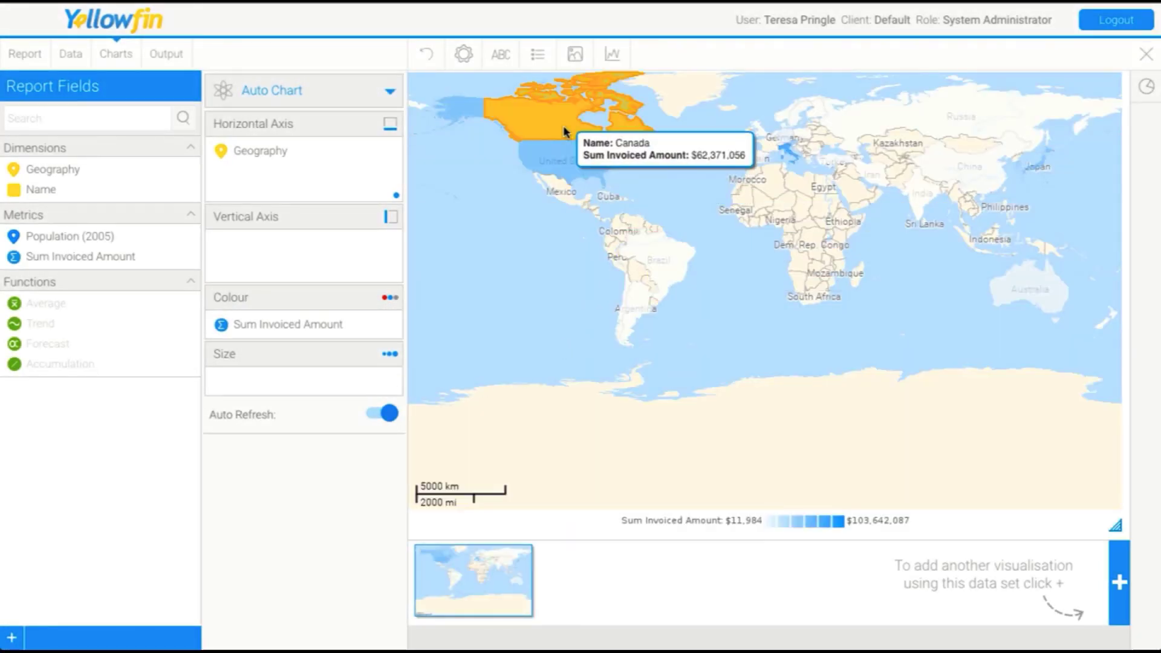
mouse_move(786, 135)
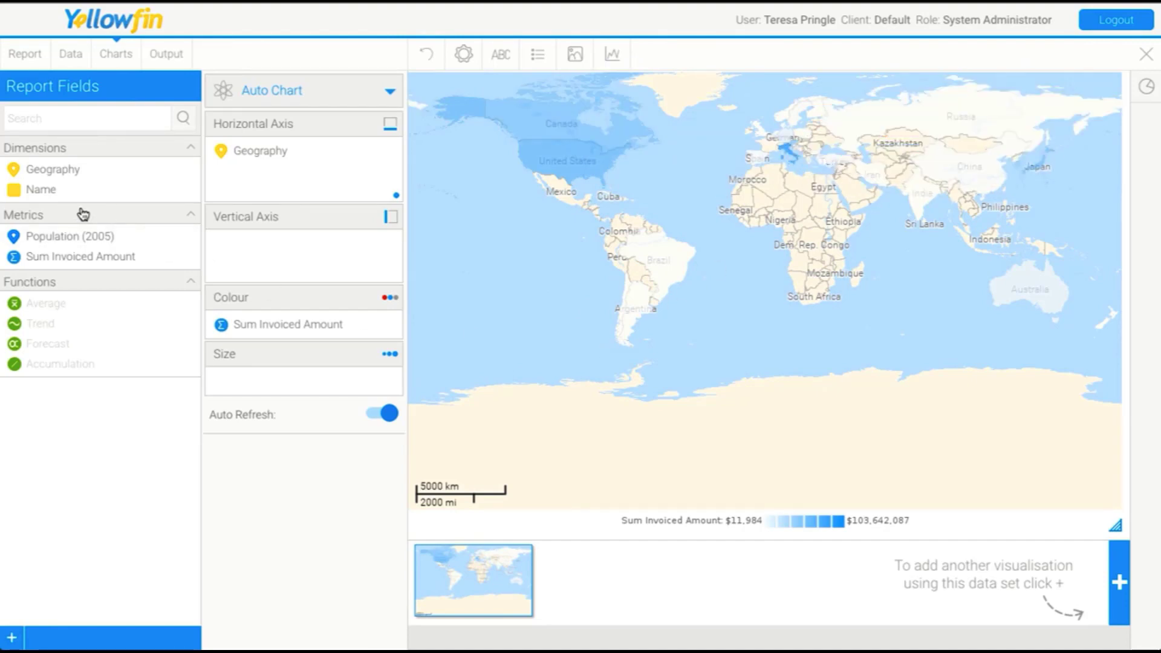
Step: Size the map's locations by Population (2005) and remove that field from the size setting again
drag(67, 239, 288, 383)
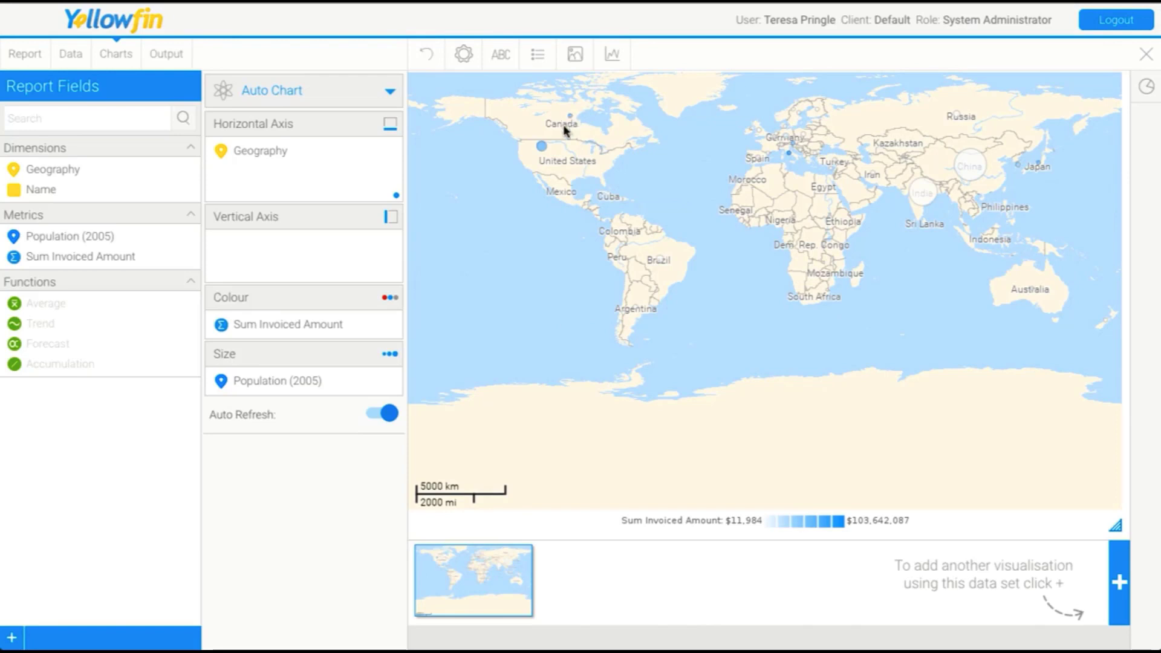
drag(278, 388, 265, 456)
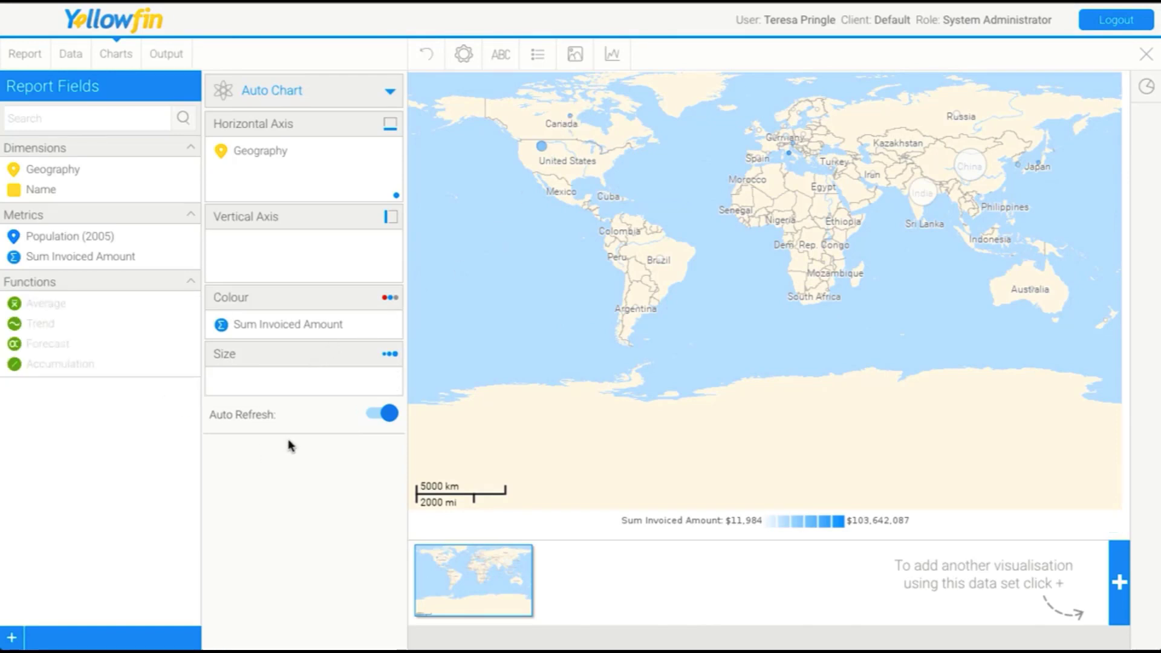
Step: Switch the Sum Invoiced Amount colour series to a custom set and add two more colours to it
click(387, 326)
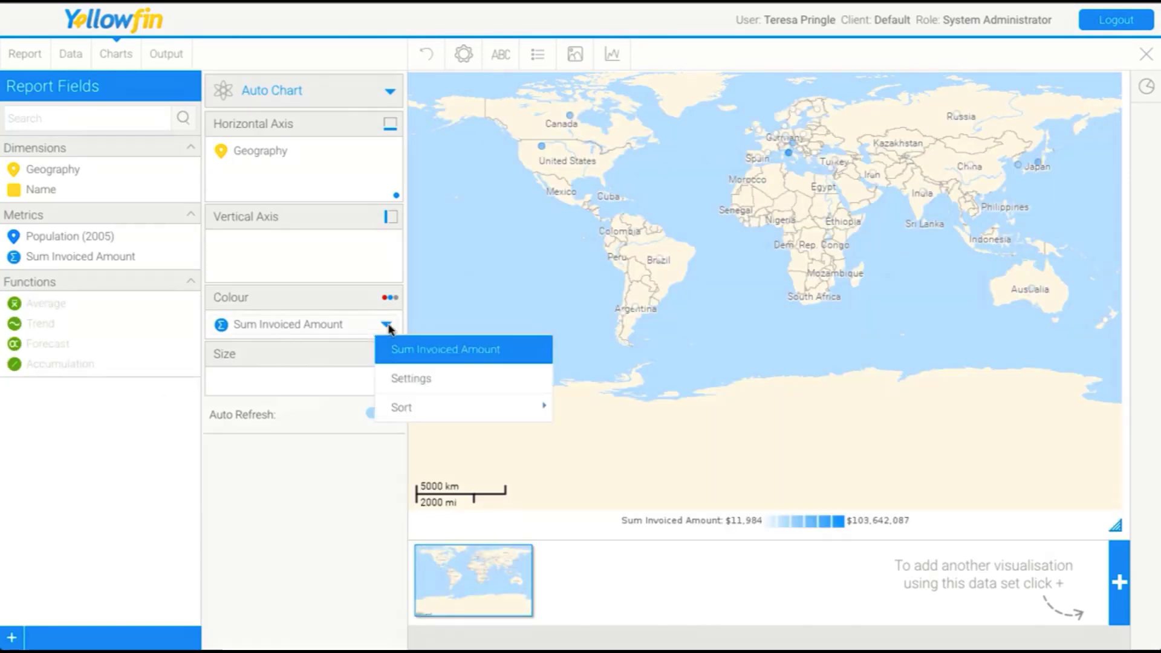
mouse_move(402, 407)
click(415, 381)
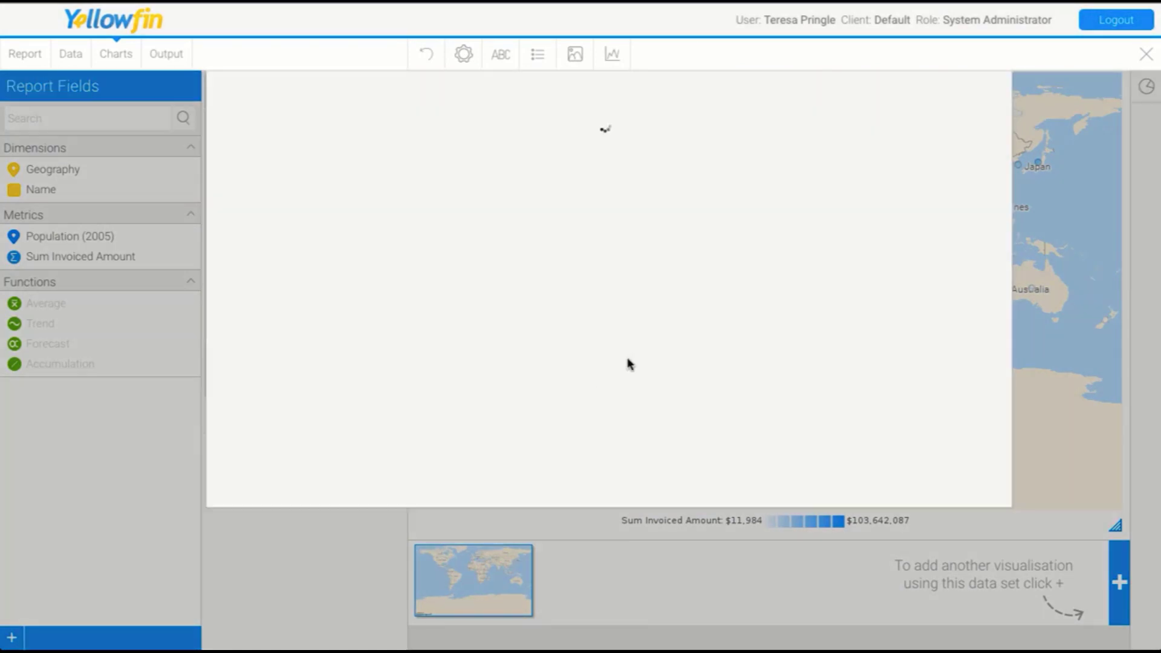
click(905, 186)
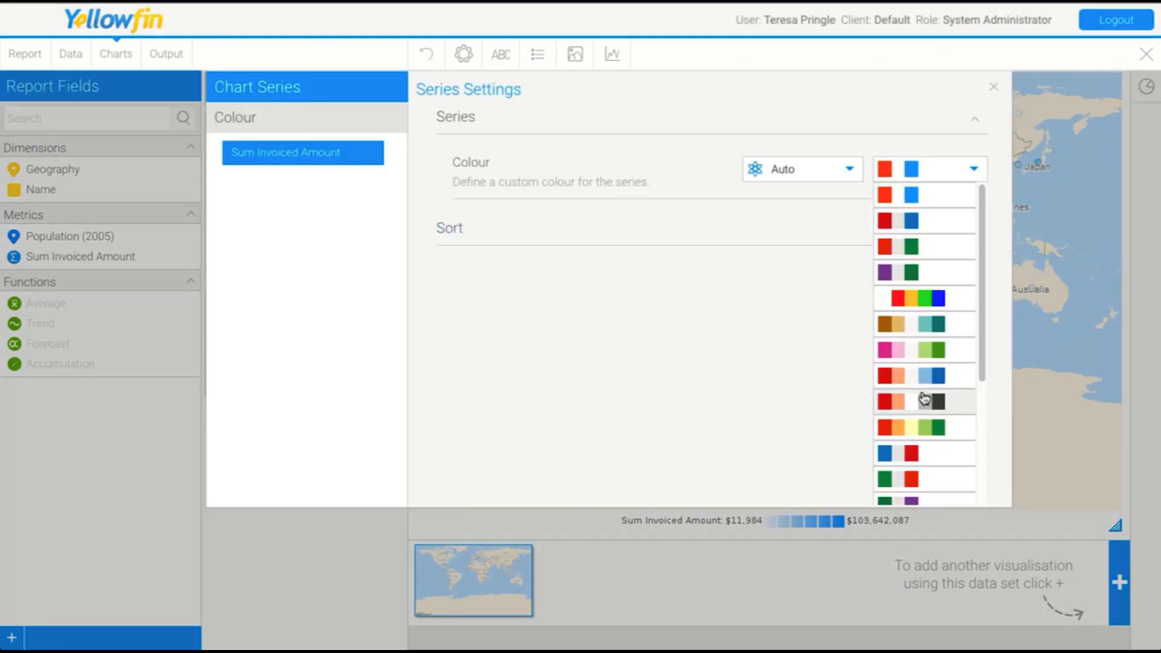
scroll(926, 412, down, 3)
click(913, 493)
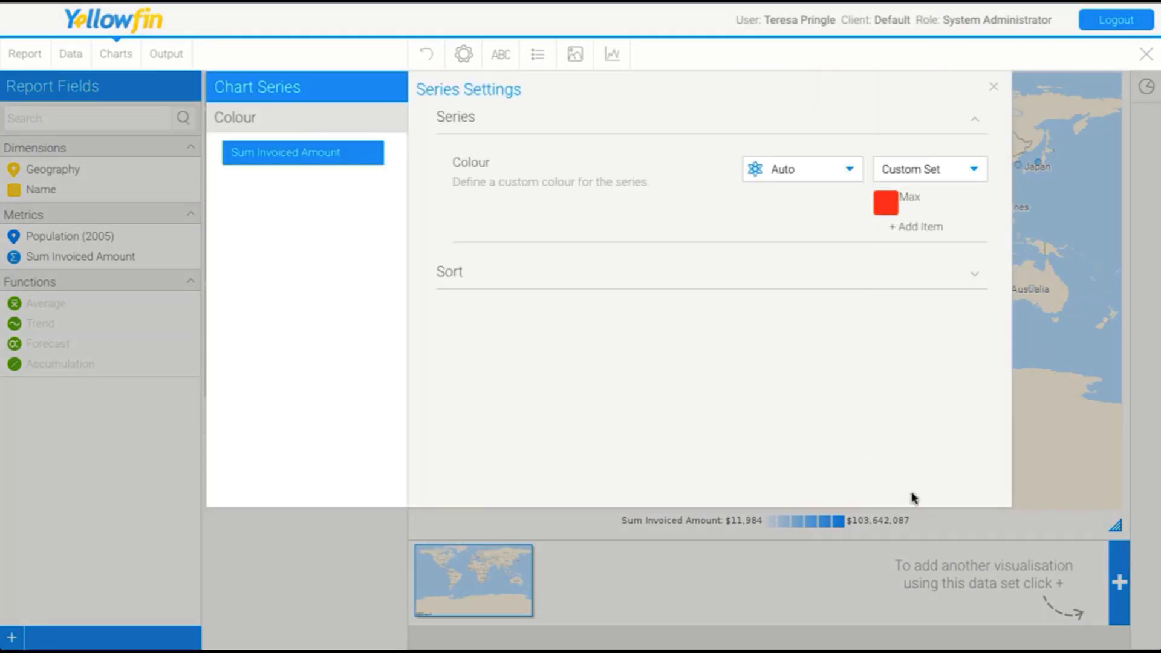
click(915, 228)
click(923, 263)
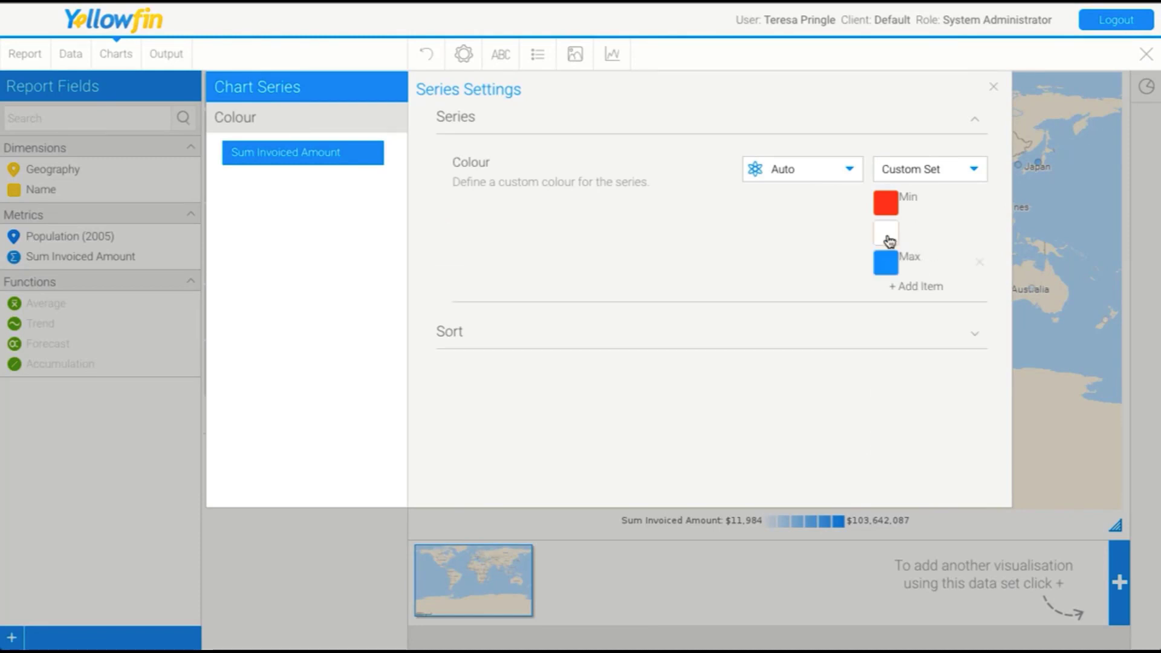
Step: Set the custom set's middle colour to purple and its maximum to blue, close the series settings and inspect the recoloured map
click(888, 235)
click(905, 283)
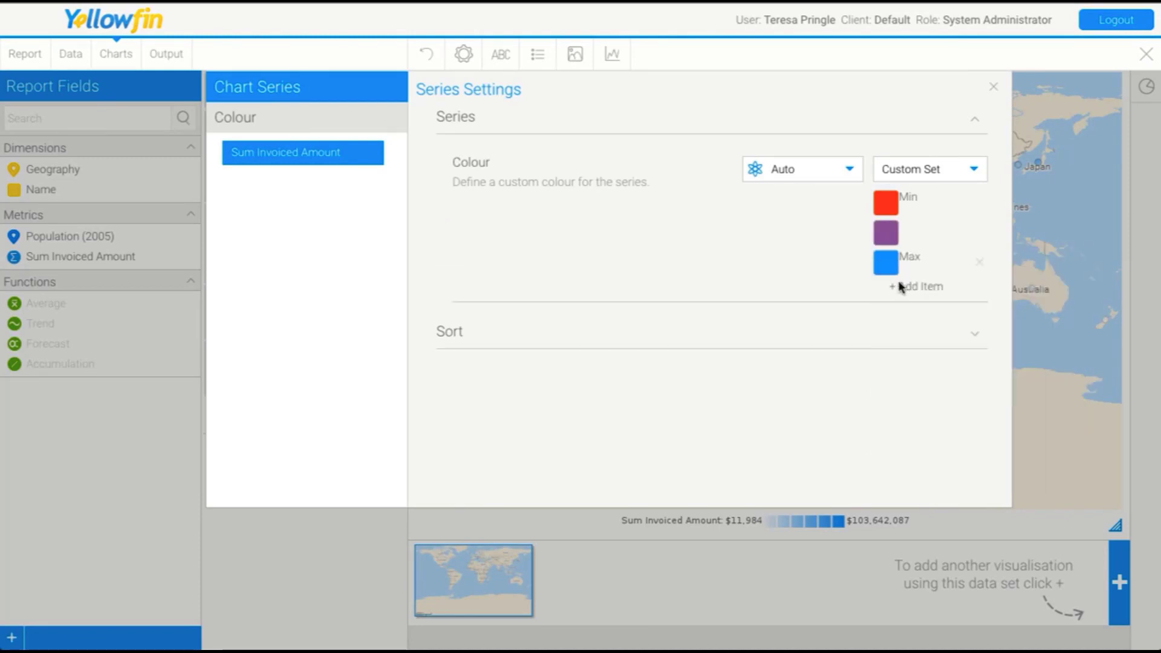
click(888, 263)
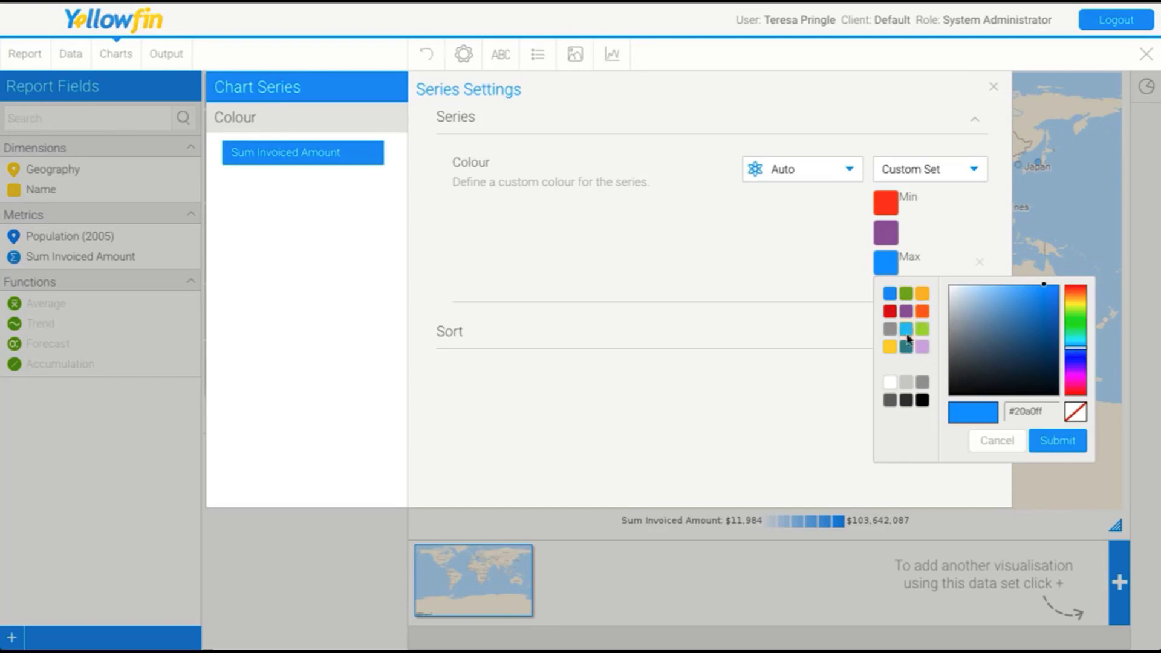
click(922, 347)
click(887, 264)
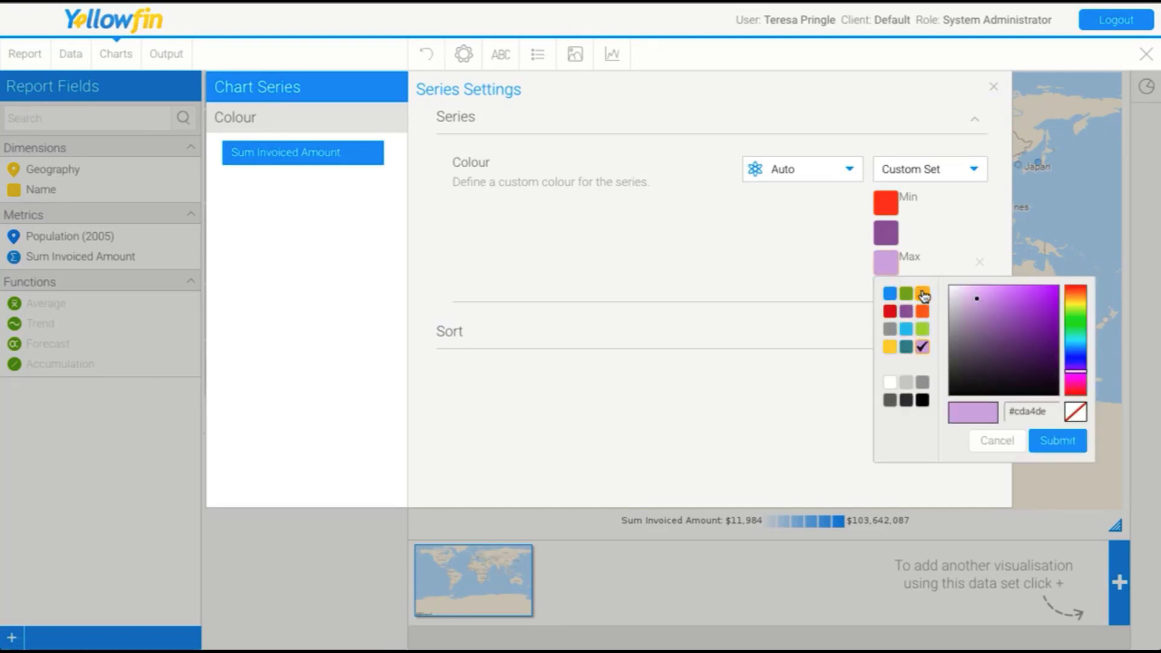
click(889, 294)
click(994, 87)
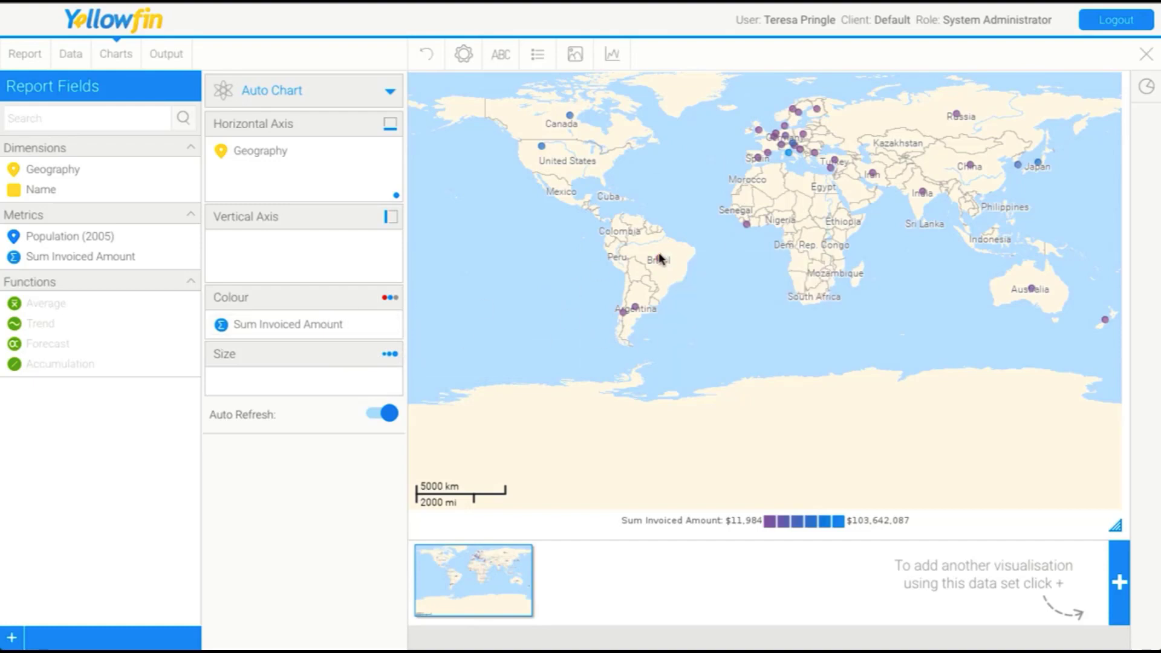
mouse_move(797, 148)
mouse_move(148, 268)
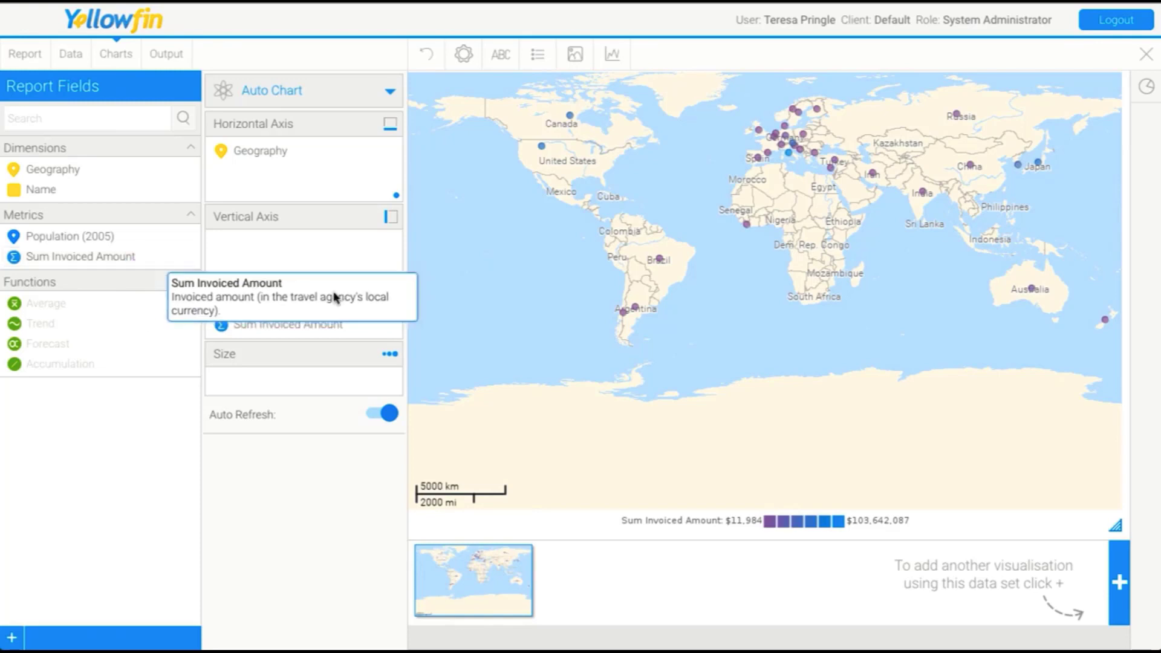
Step: Close the report and reopen the T2 - Basic Content Writer Training storyboard from the favourites
click(1147, 56)
click(526, 375)
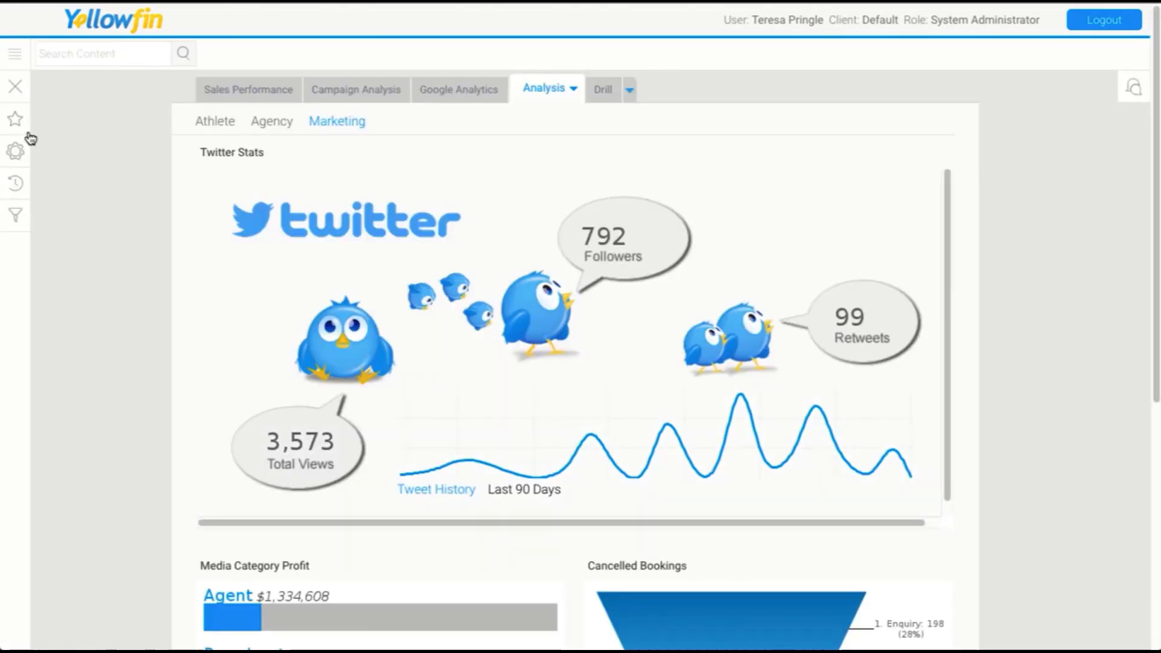
click(16, 119)
scroll(110, 467, down, 2)
click(110, 468)
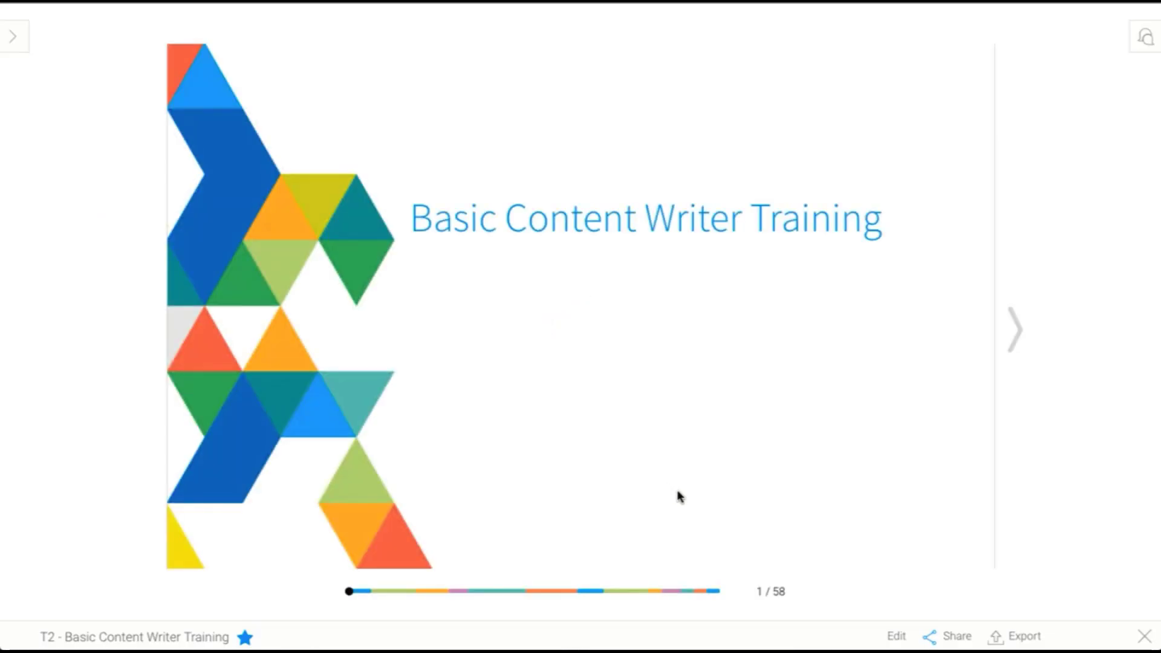
Step: Go to the Creating Storyboards section on slide 50 and move on through Initial Setup to the Slide Types slide
click(666, 592)
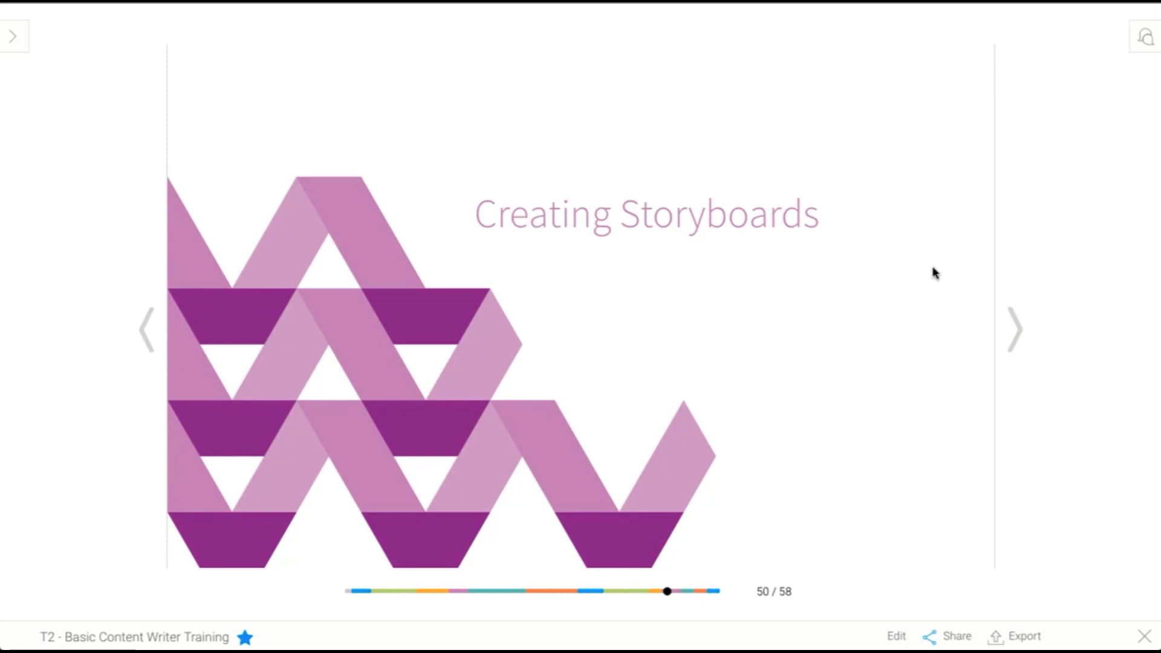
click(1014, 326)
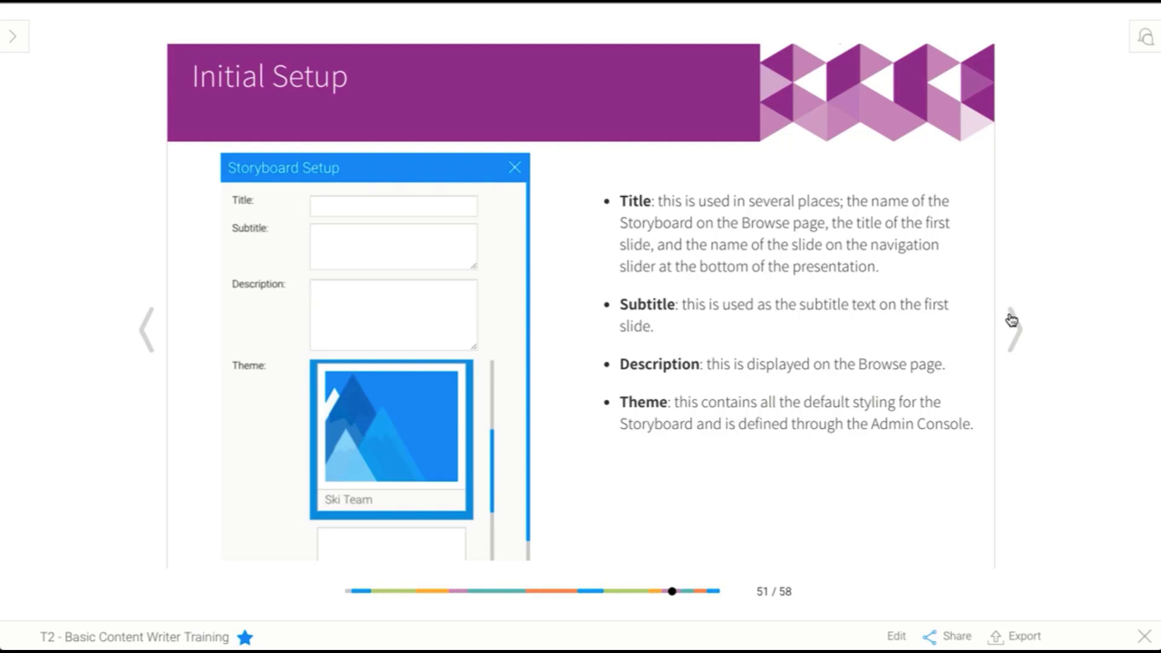
click(1016, 334)
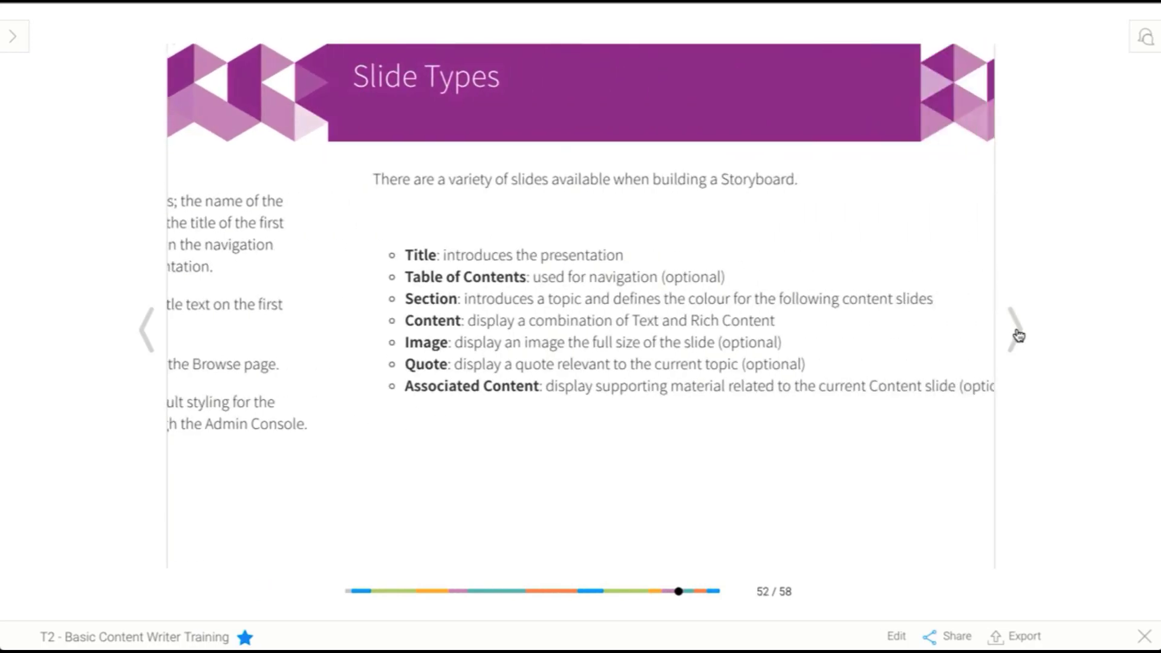